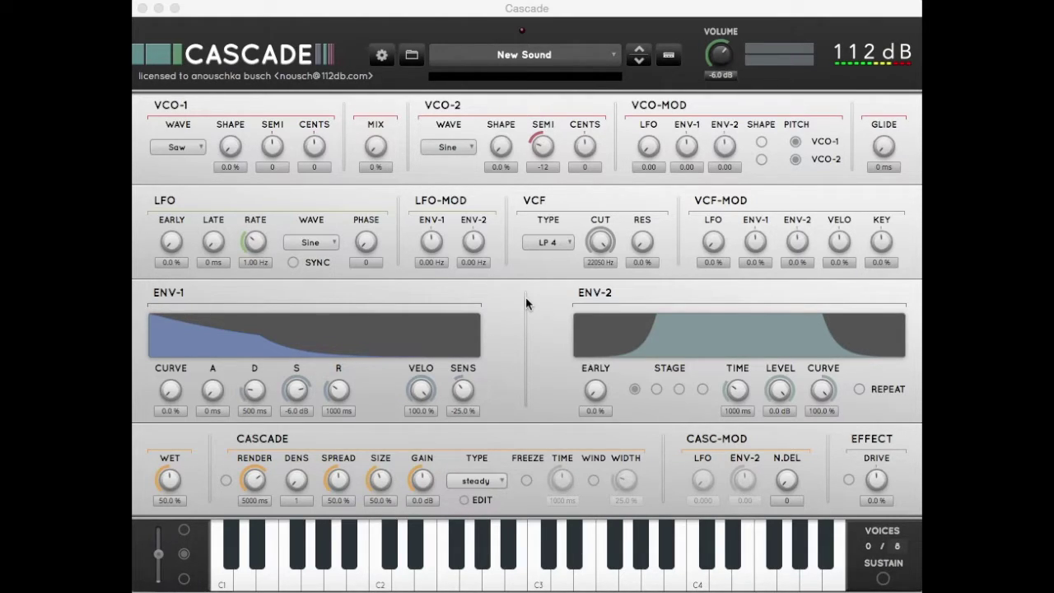
Set the VCO-1 waveform to Sine and the LFO-to-pitch modulation in VCO-MOD to 6 semitones
click(182, 147)
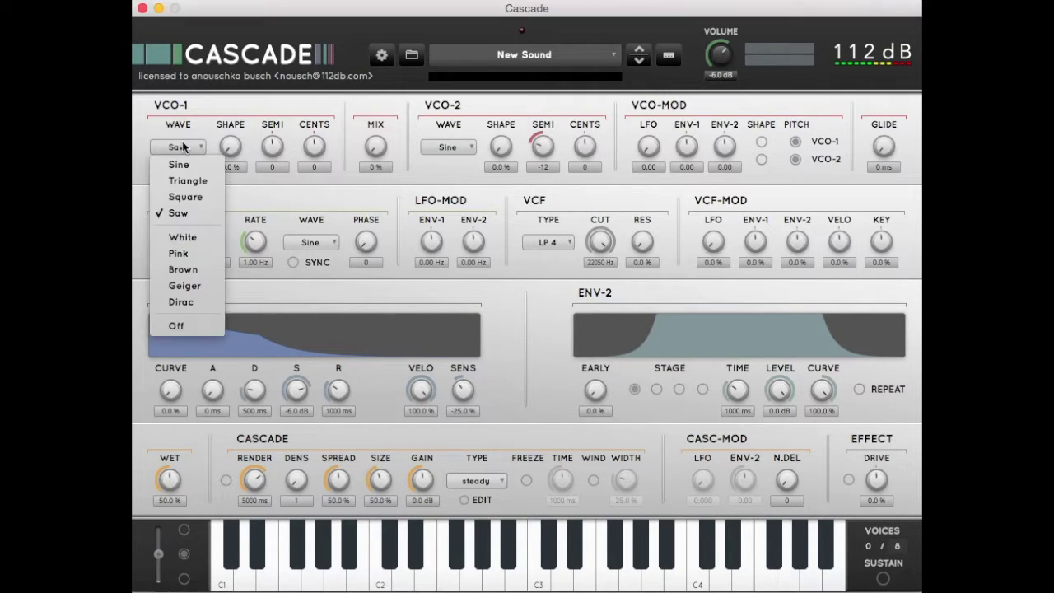
click(183, 164)
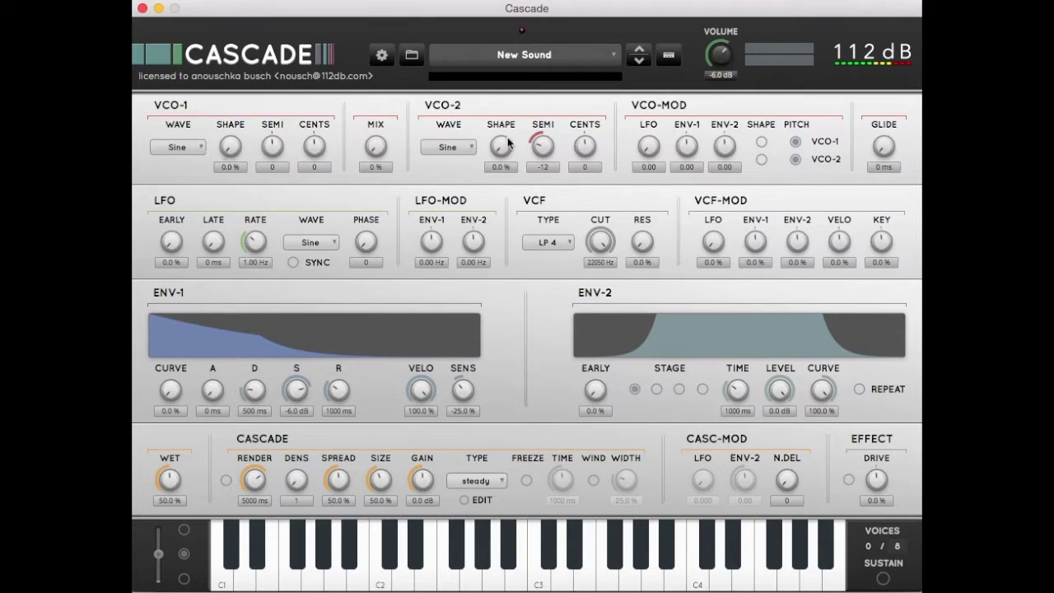
double_click(657, 167)
text(6)
key(Return)
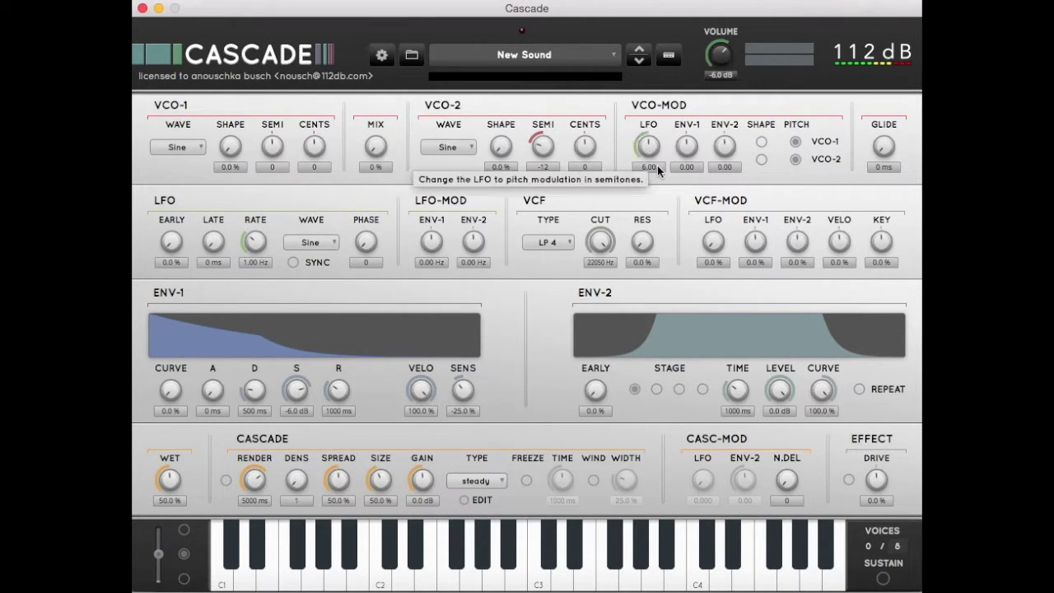
Set the LFO waveform to Square and tune VCO-1 up to 6 semitones
click(320, 243)
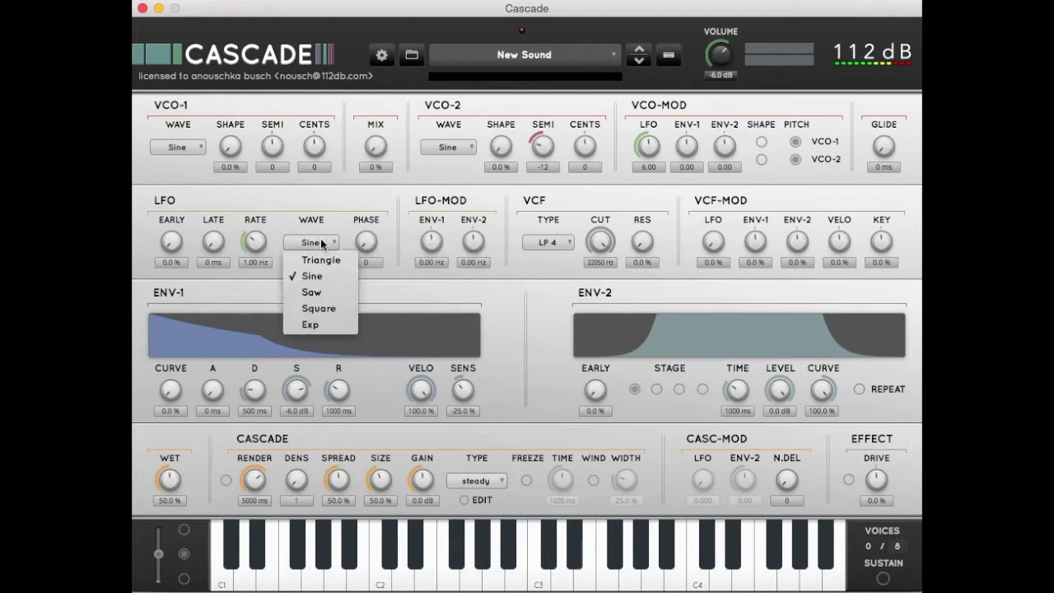
click(320, 308)
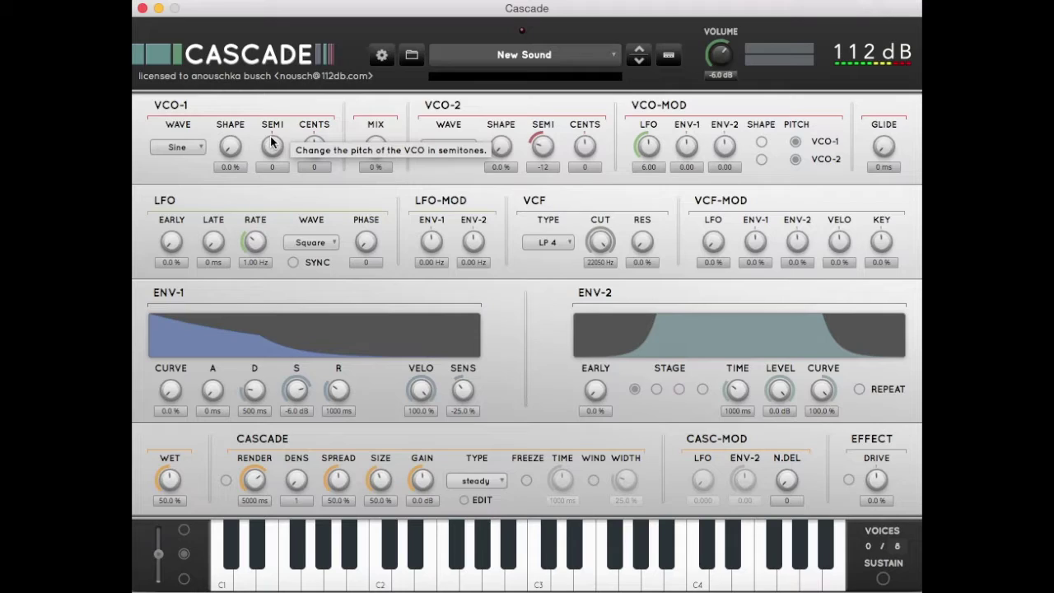
drag(272, 144, 271, 115)
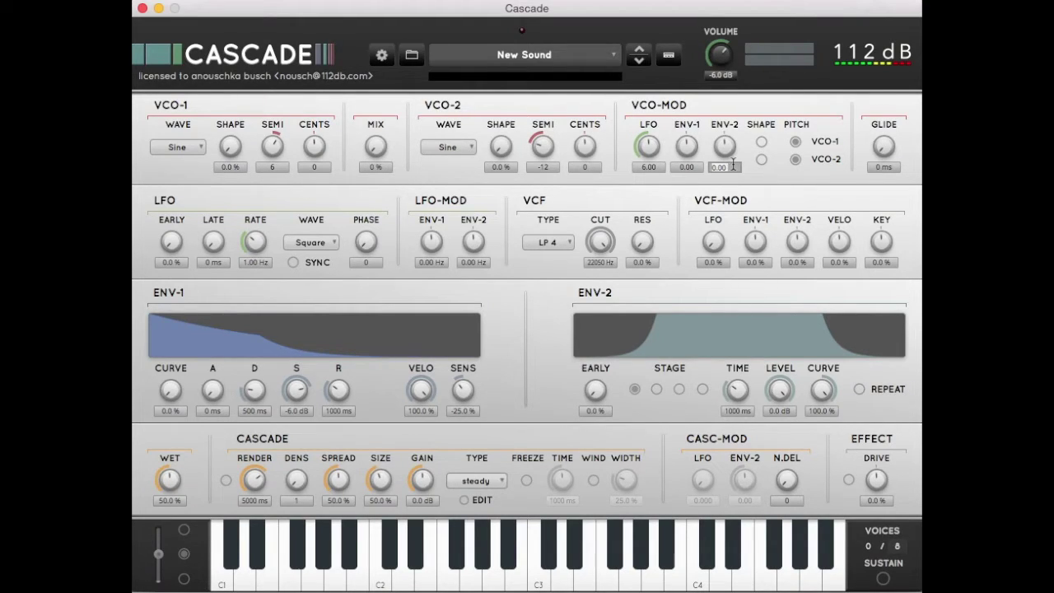
Set the ENV-2 pitch modulation in VCO-MOD to 24 semitones and turn on repeat for ENV-2
text(24)
key(Return)
click(860, 390)
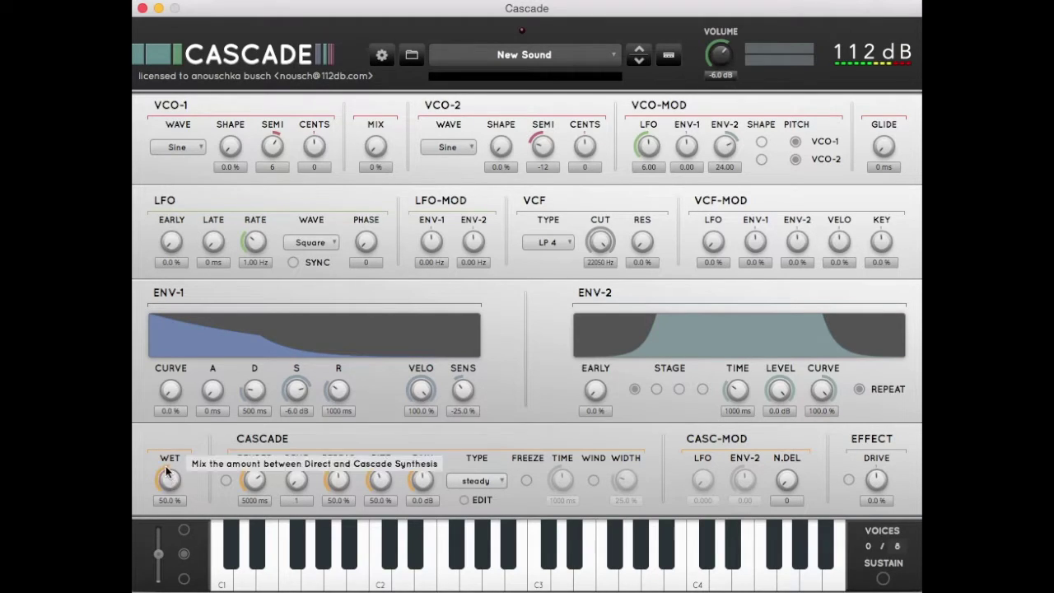
Raise the wet mix to 100% and activate the cascade synthesis
drag(168, 478, 162, 325)
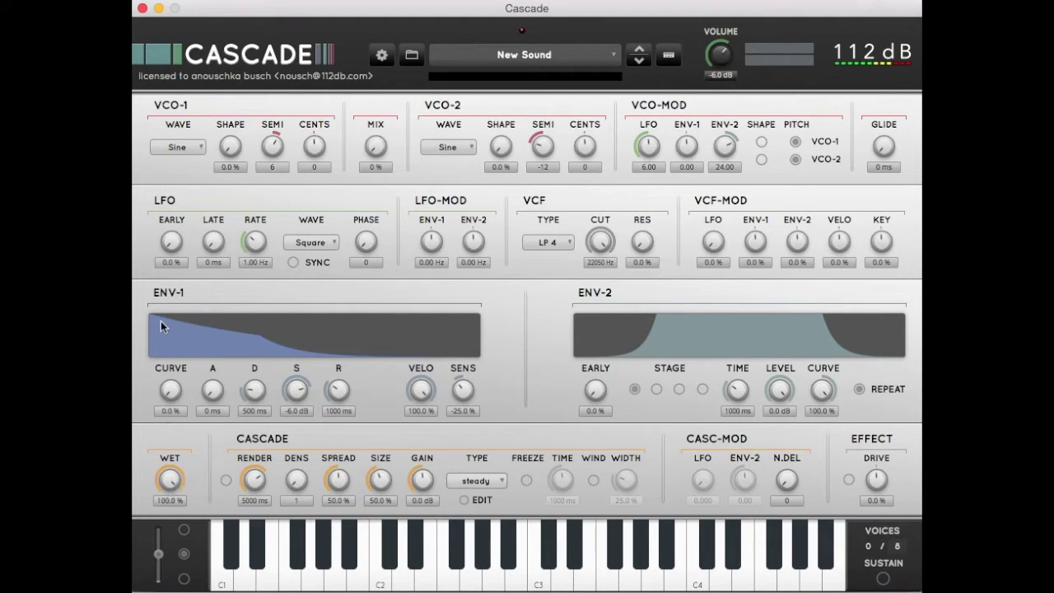
click(226, 479)
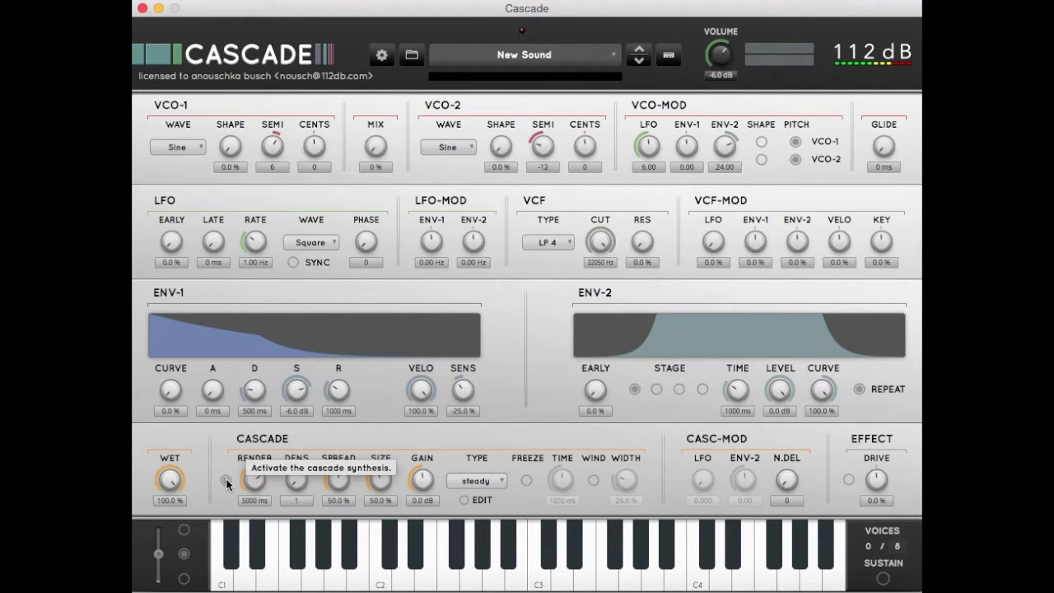
Enable the cascade's windowed mode and set its time to 474 ms
click(594, 481)
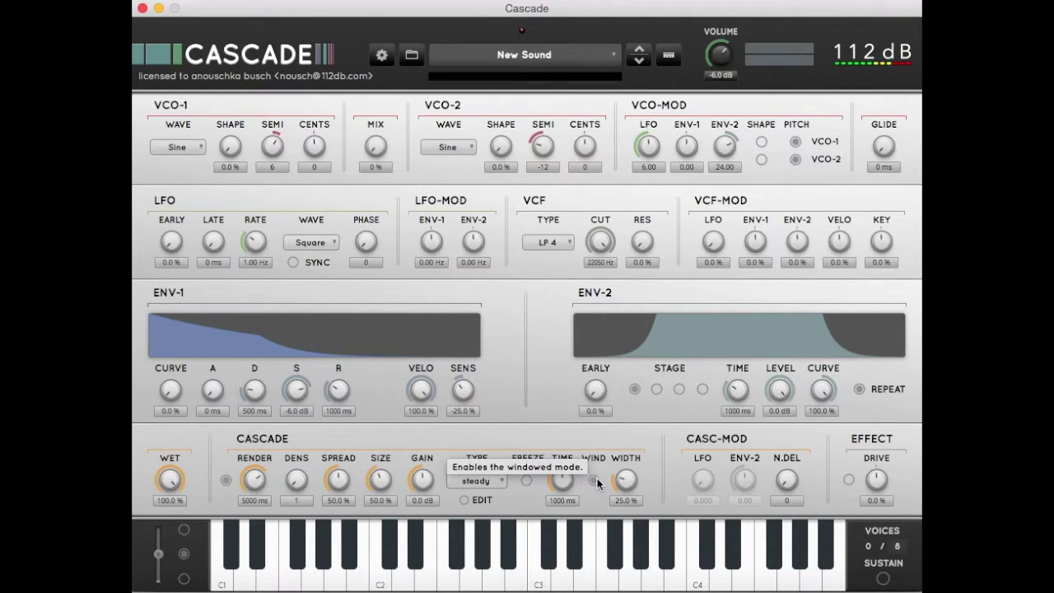
click(559, 502)
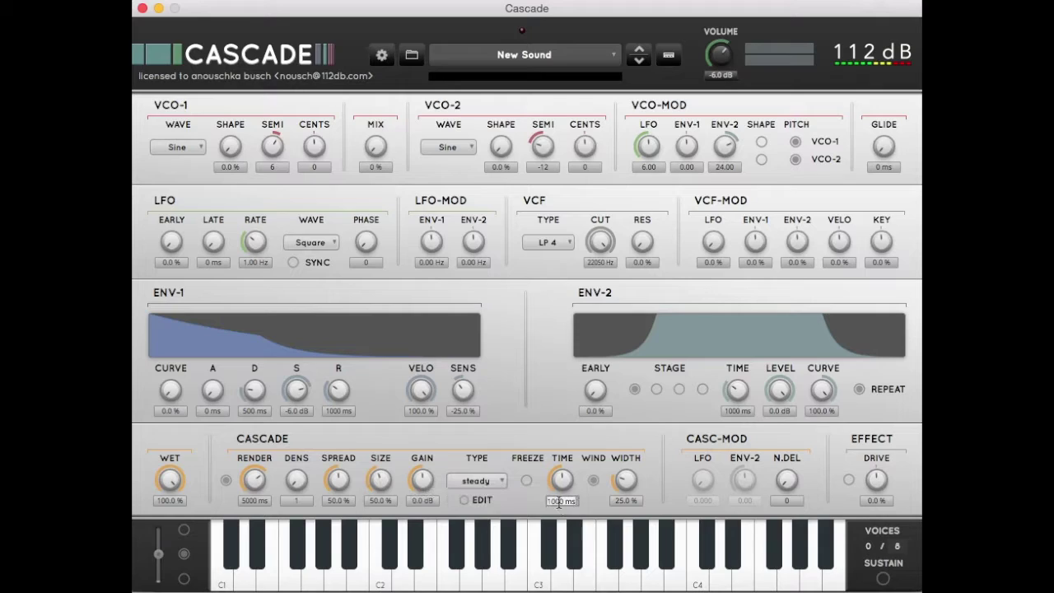
text(474)
key(Return)
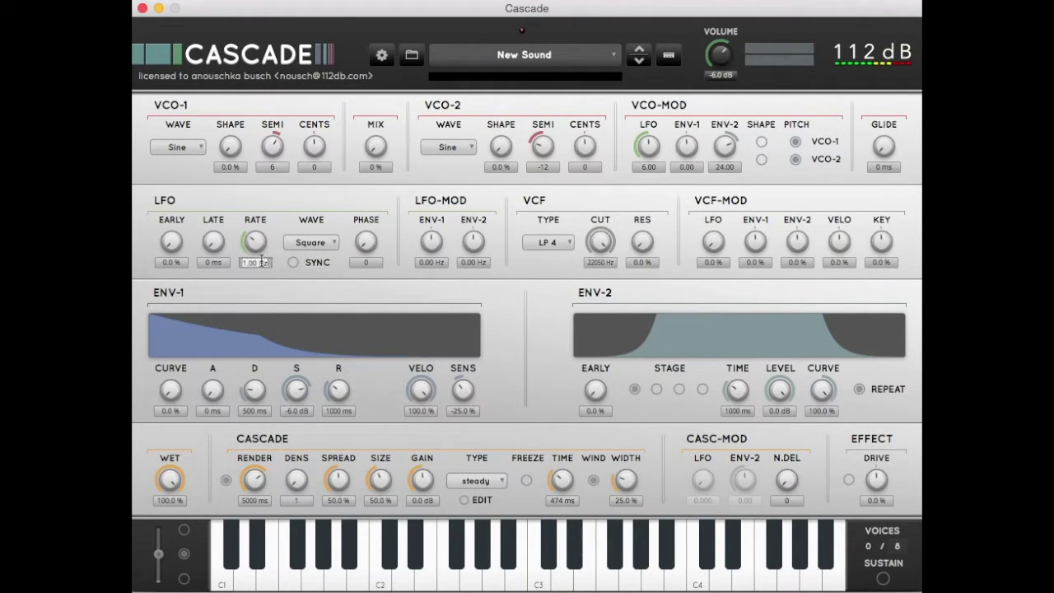
Set the LFO rate to 2.61 Hz
text(2.61)
key(Return)
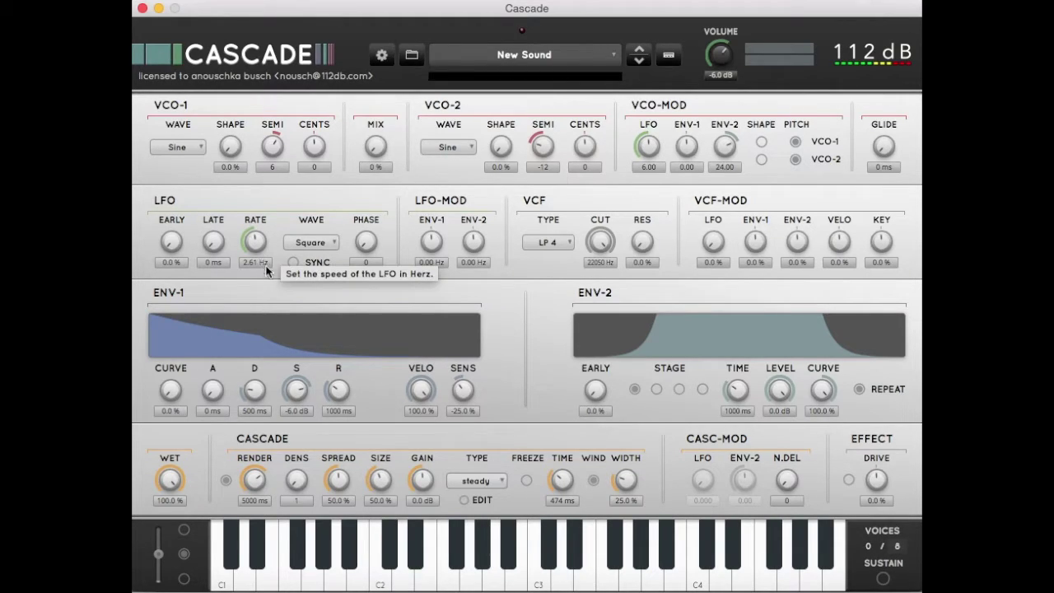
Set the time of the fourth ENV-2 stage to 1500 ms
click(705, 391)
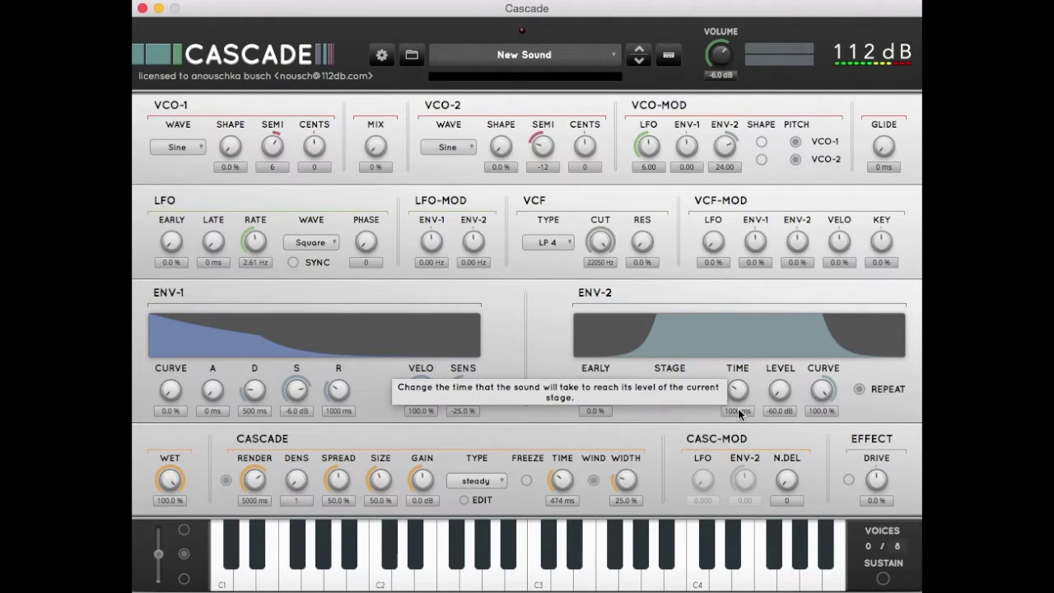
click(738, 411)
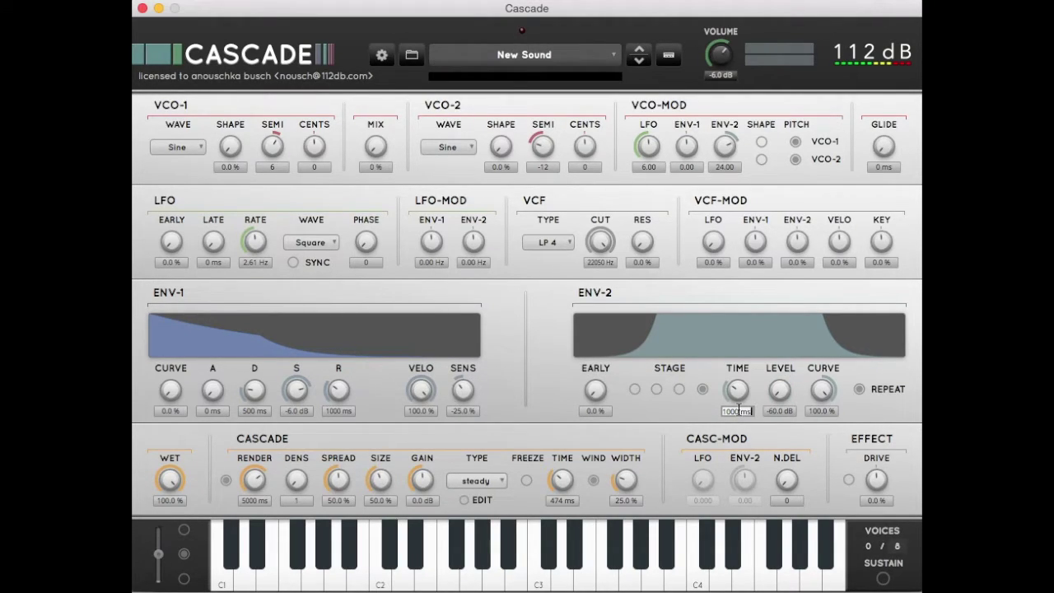
double_click(739, 410)
text(1500)
key(Return)
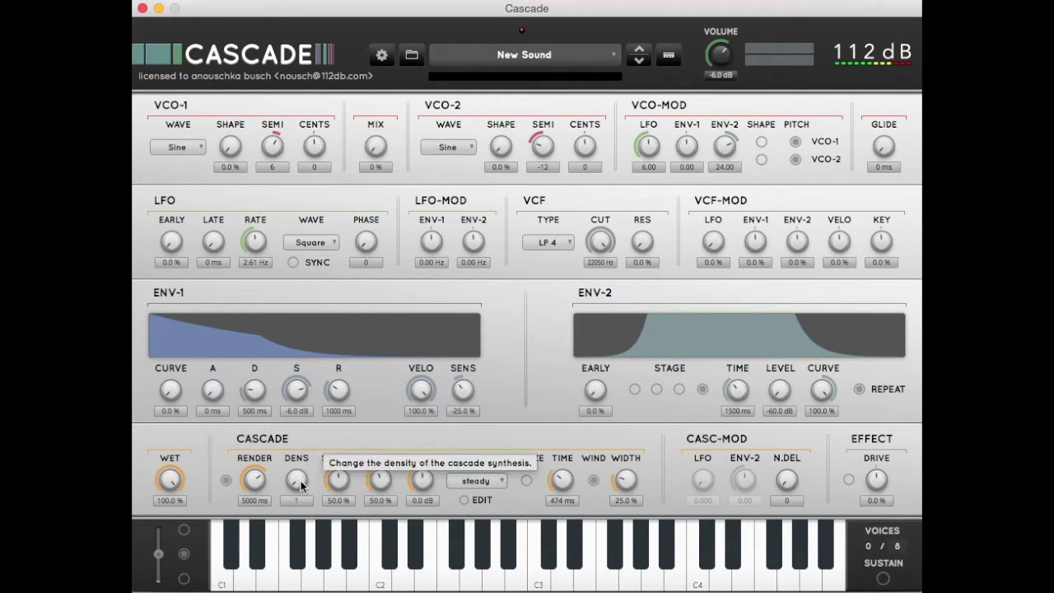
Raise the cascade density to 32 and the LFO's early amount to 100%
drag(301, 486, 301, 449)
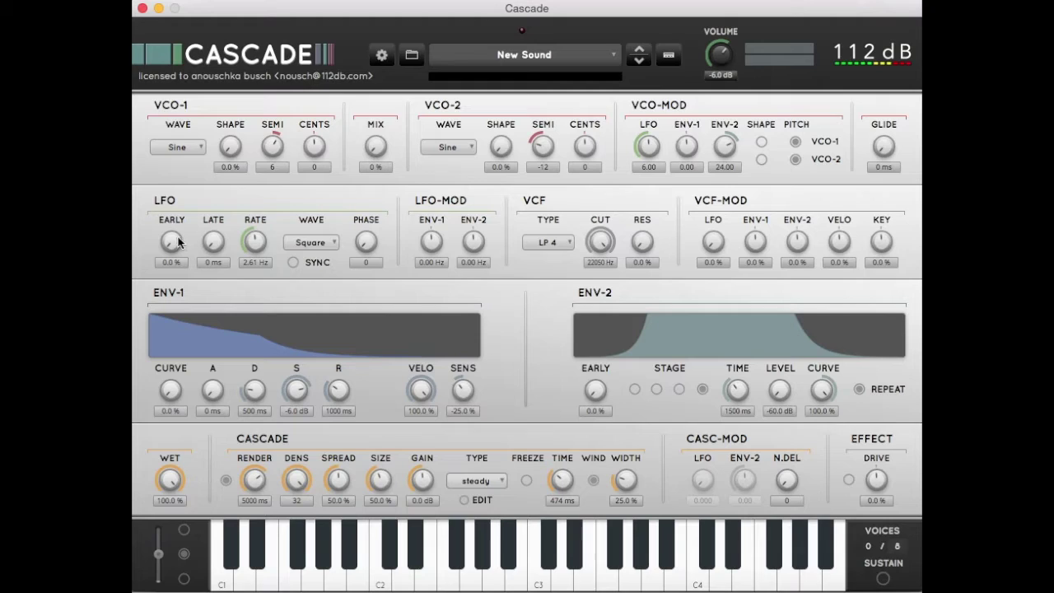
drag(173, 239, 176, 28)
Set the ENV-1 release to 5000 ms
text(5)
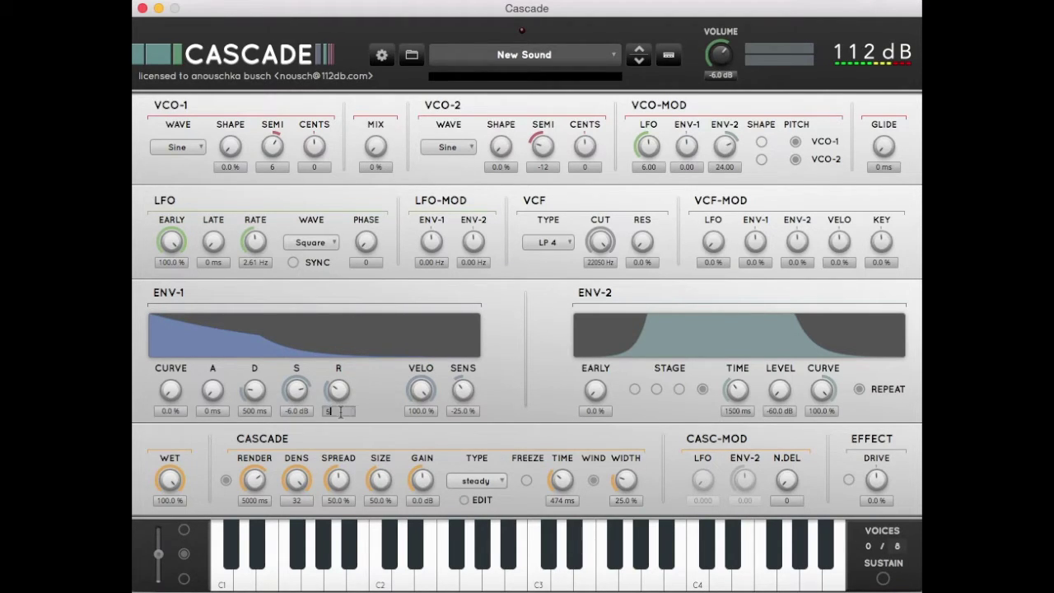
text(000)
key(Return)
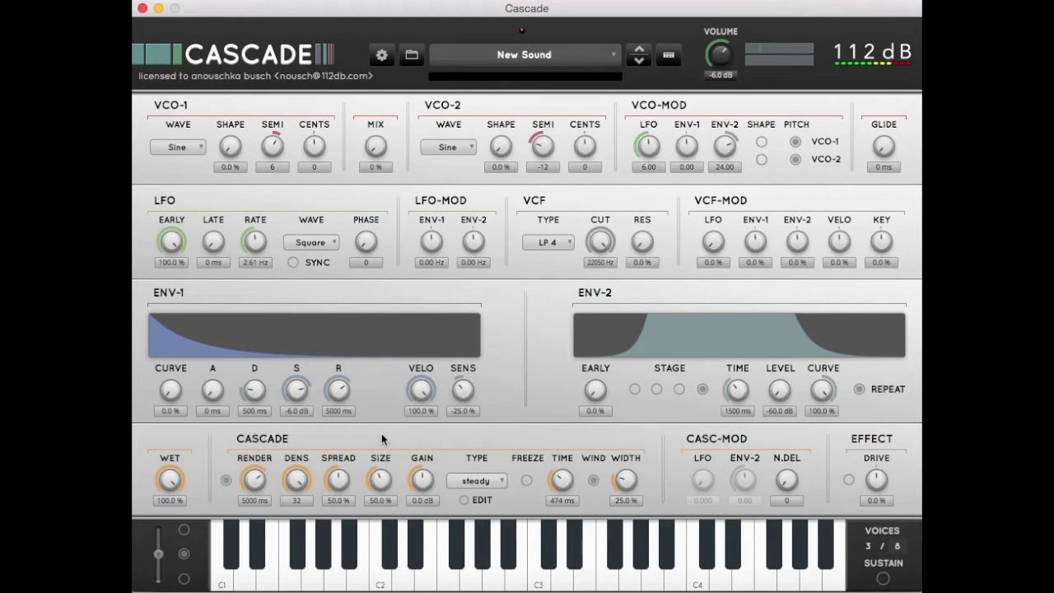
Change the VCO-1 waveform to Triangle and lower the fourth ENV-2 stage's curve to about -0.3%
click(187, 146)
click(184, 176)
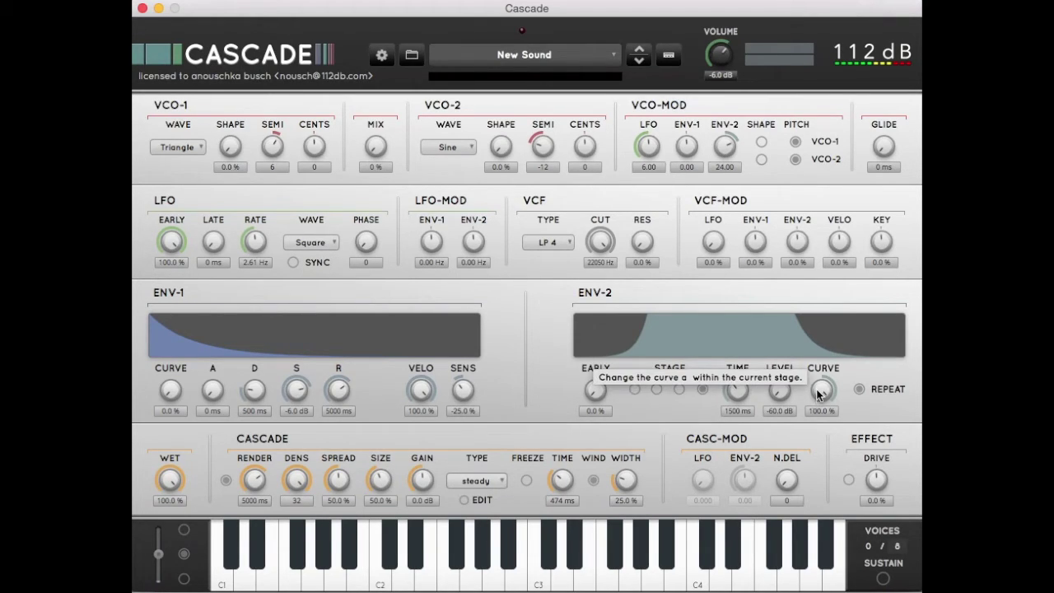
drag(818, 394, 828, 491)
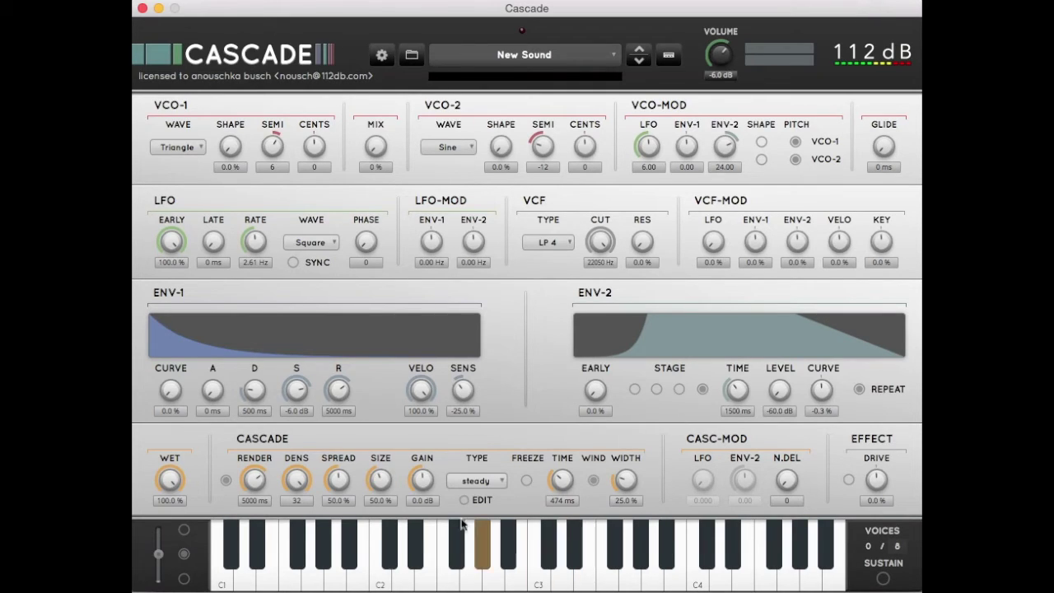
Try the cascade density at its minimum and return it to 32
drag(307, 478, 298, 587)
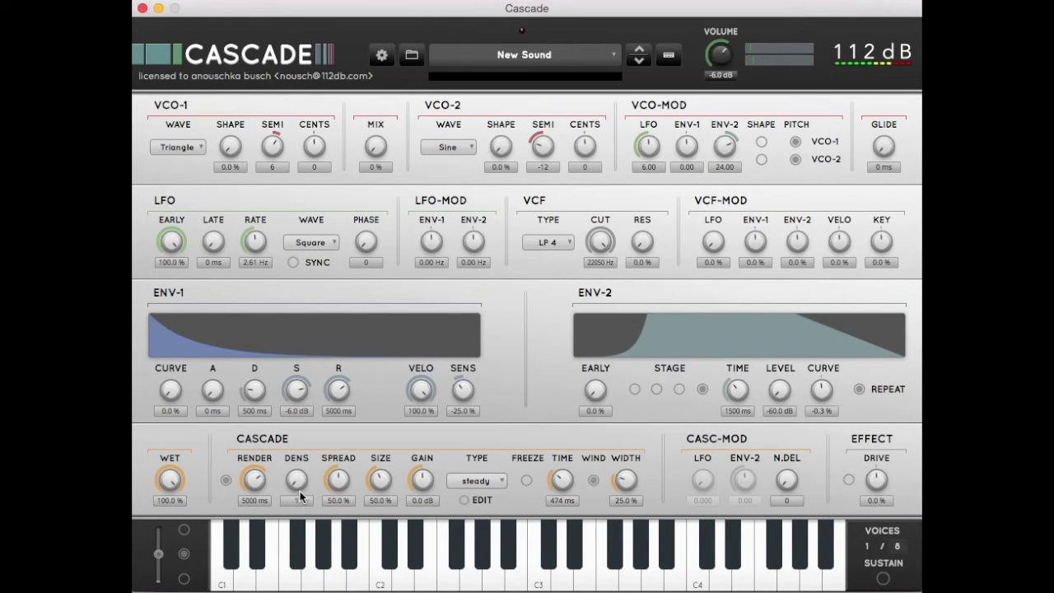
drag(299, 490, 318, 214)
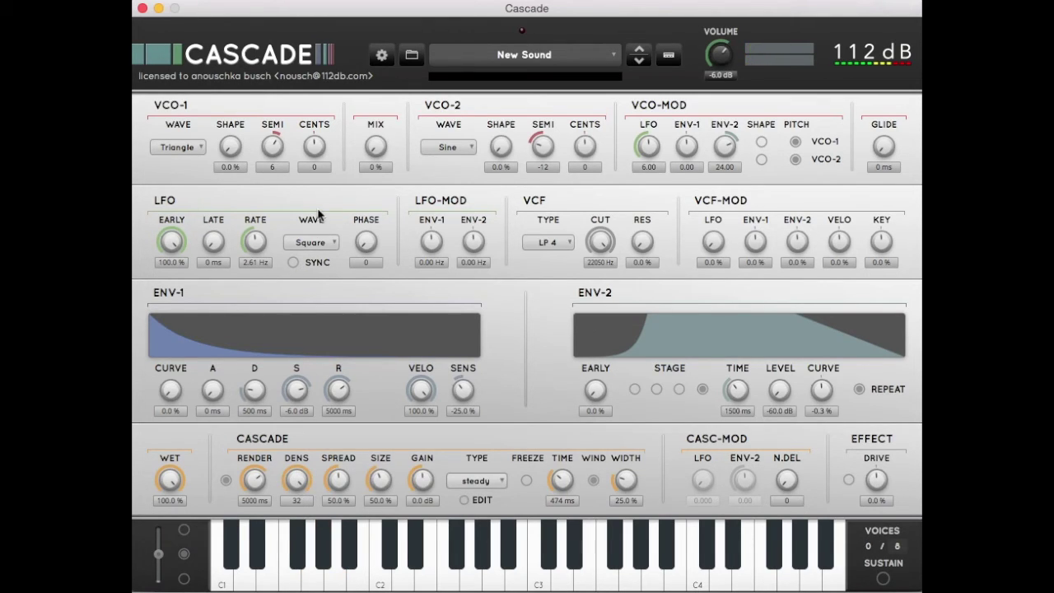